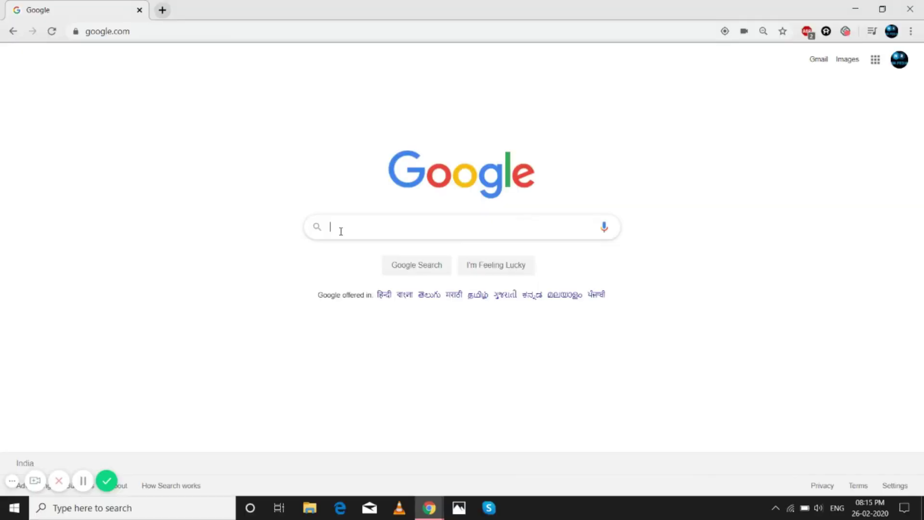
- Search Google for 'yahoo mail' and open the Yahoo Mail result
left_click(341, 231)
type("yah")
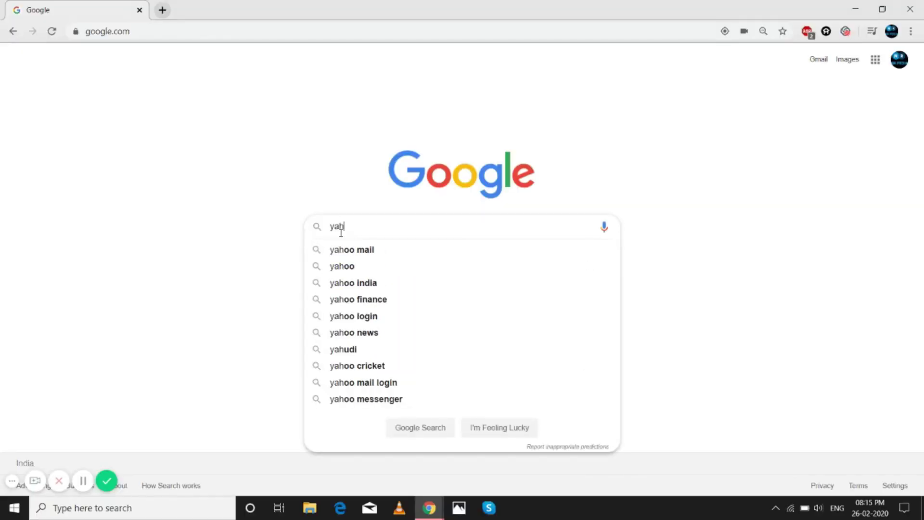
left_click(358, 250)
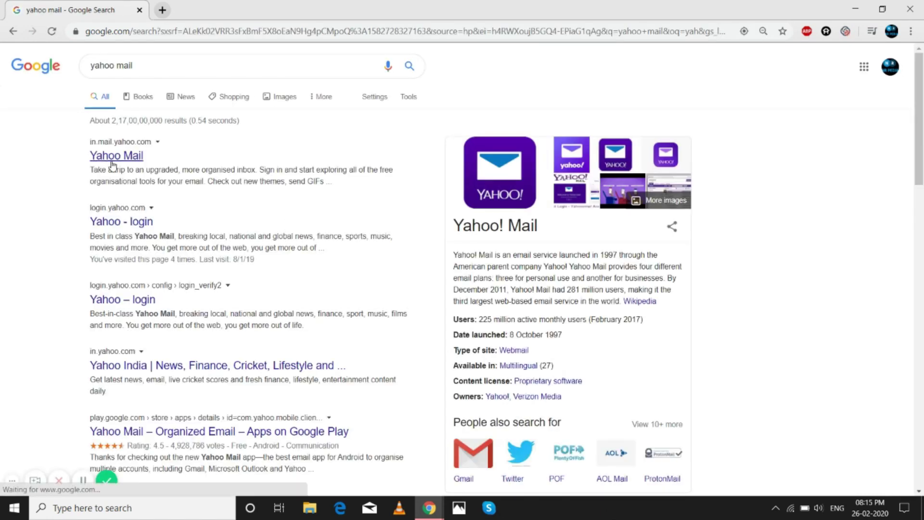
- Enter the Yahoo account email address on the sign-in page and continue
left_click(110, 156)
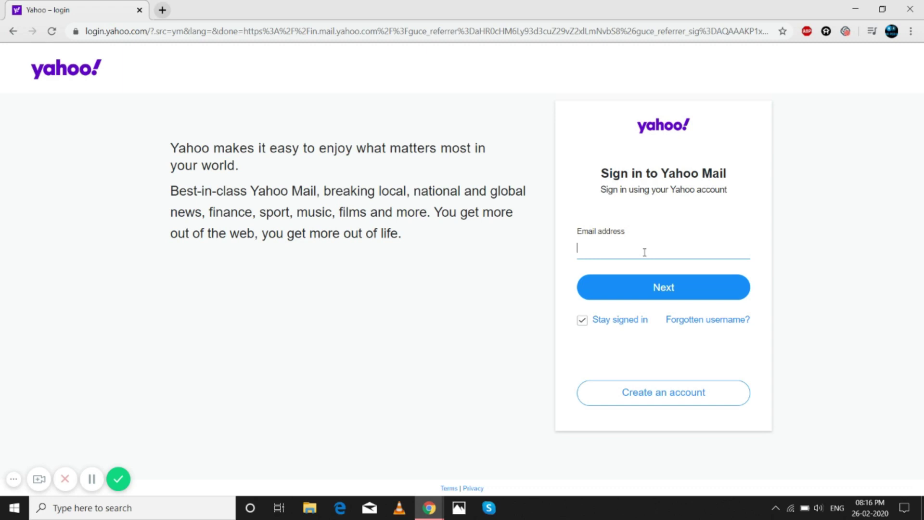
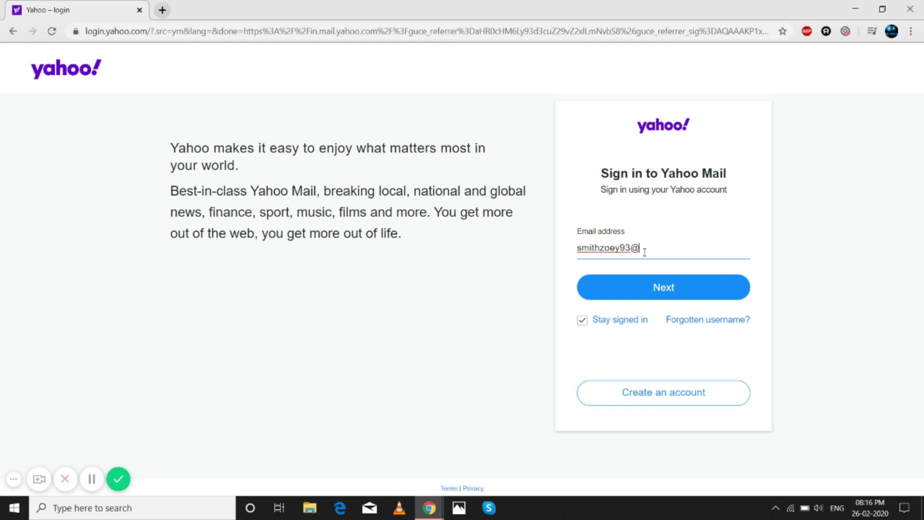
left_click(652, 289)
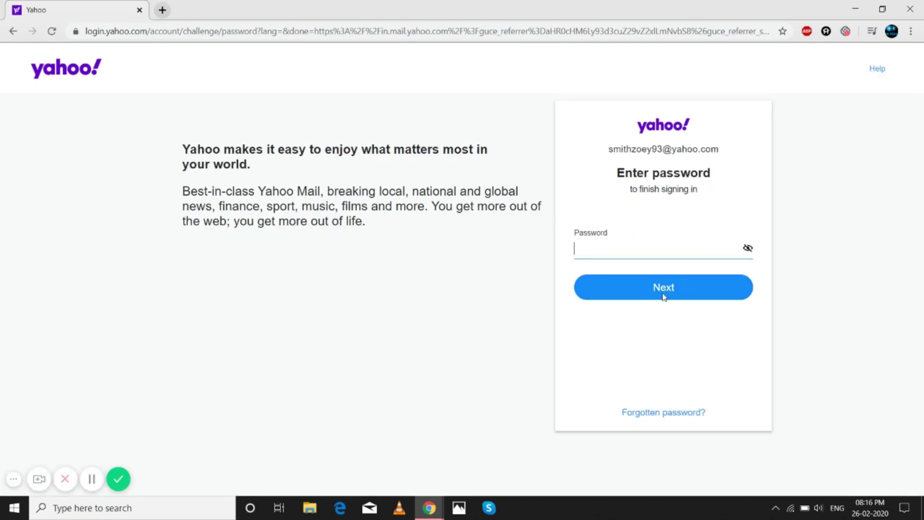
- Start forgotten-password recovery, exhaust the verification options, and go to Yahoo's Help site
left_click(670, 413)
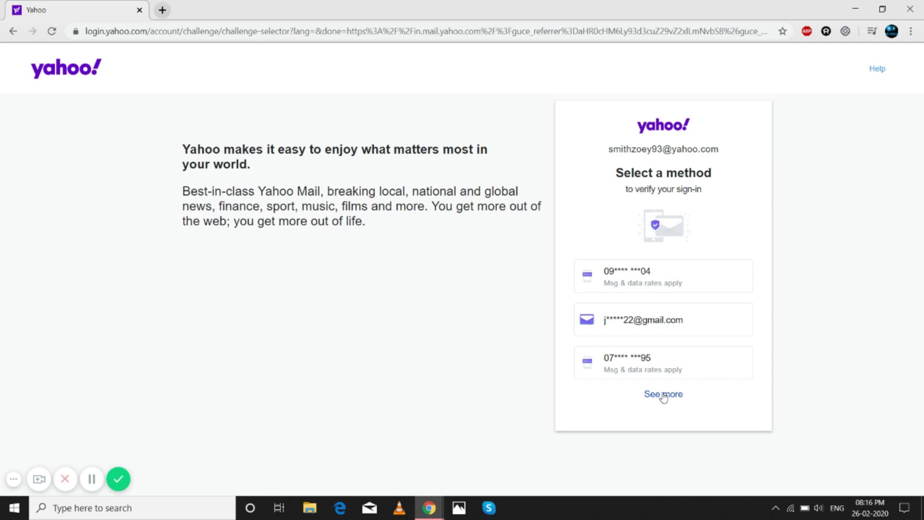
left_click(664, 395)
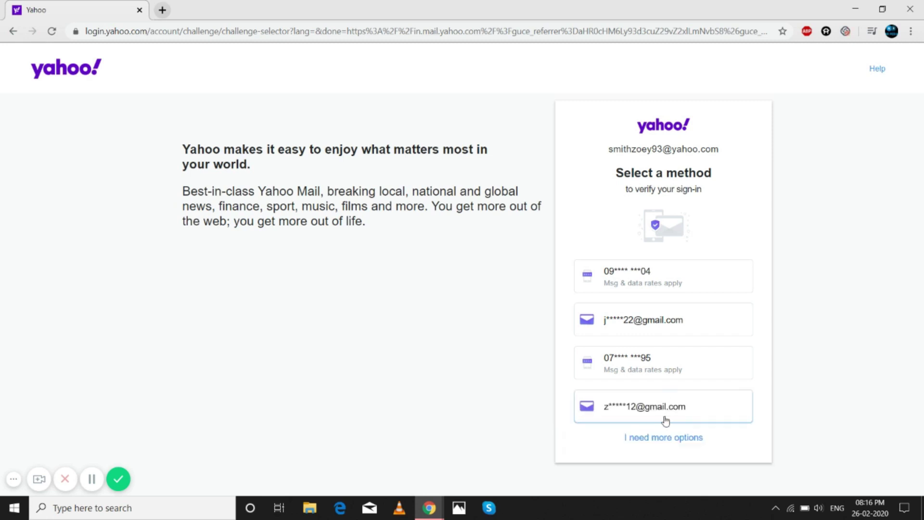
left_click(662, 442)
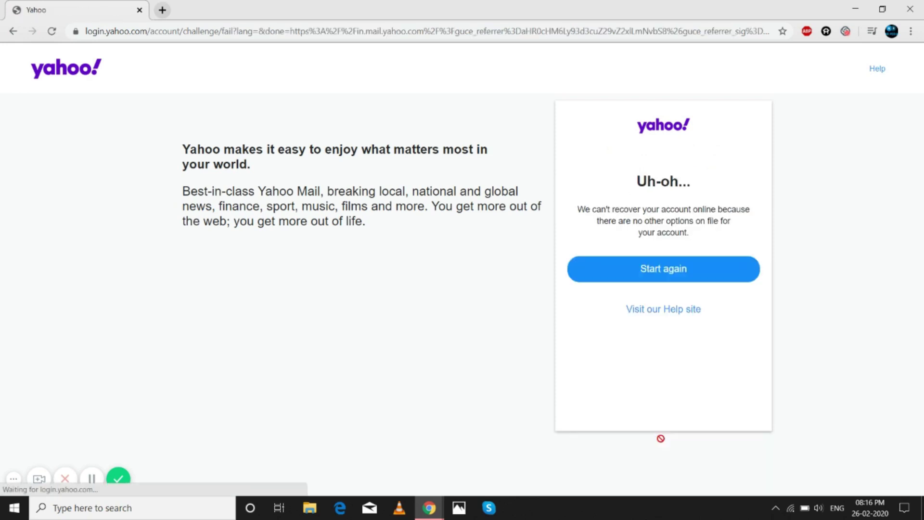
left_click(660, 311)
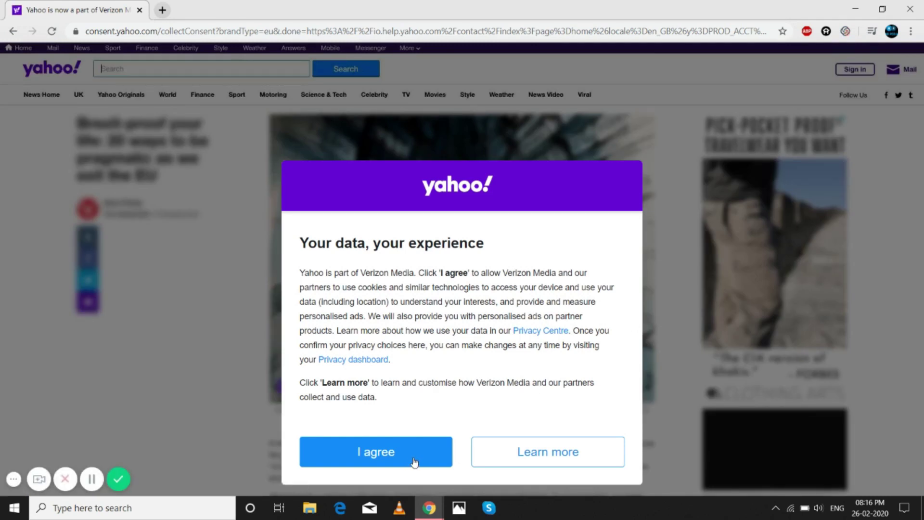
- Accept Yahoo's data terms and enter the account email in the Help form
left_click(414, 463)
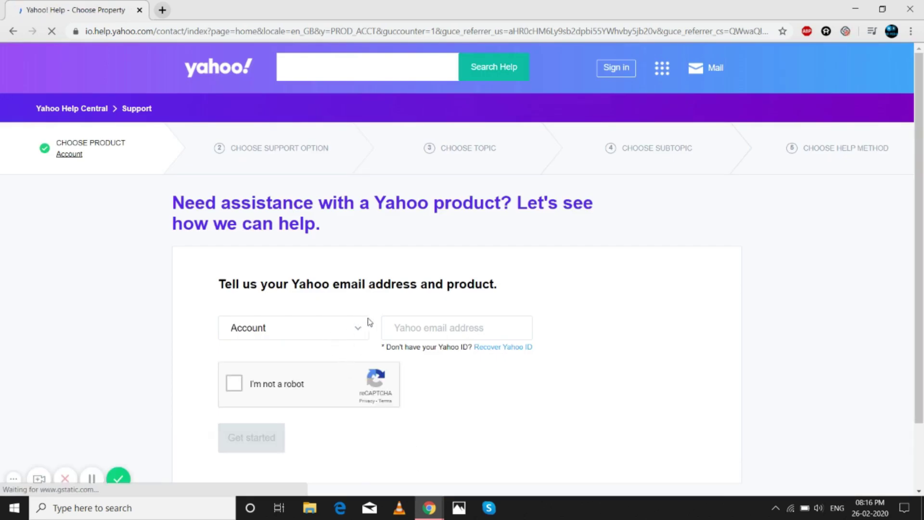
left_click(425, 327)
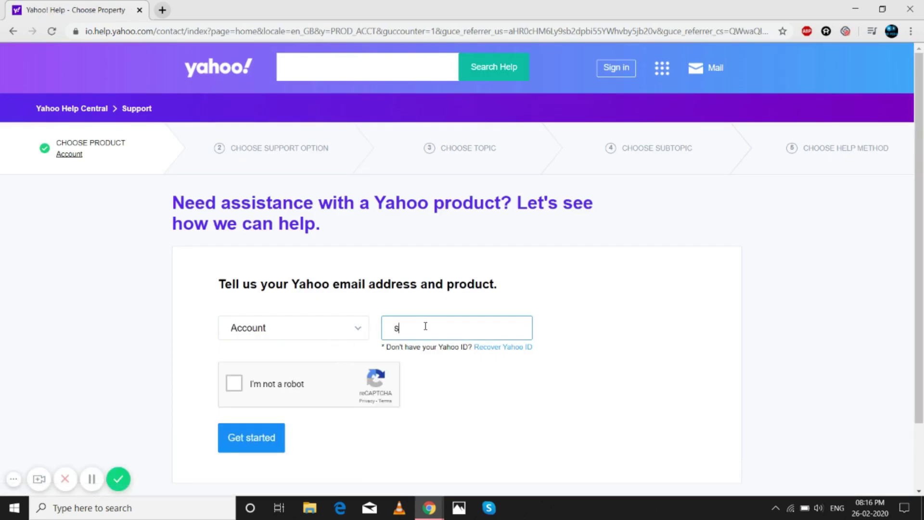
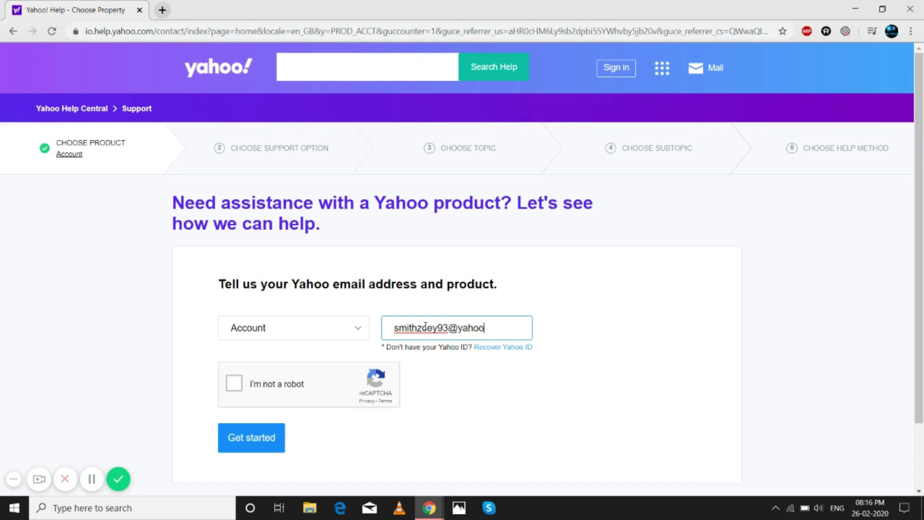
- Pass the reCAPTCHA, submit the Account support request, and open product-related help articles
left_click(234, 386)
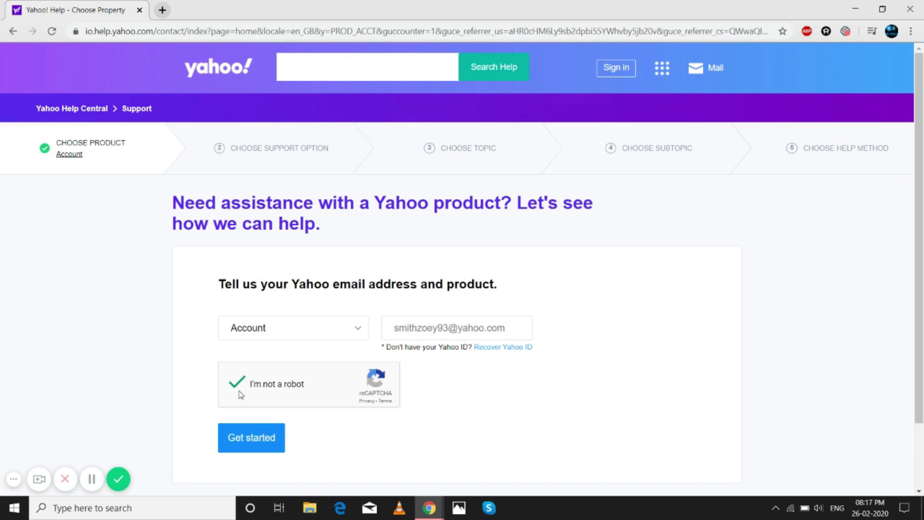
left_click(252, 448)
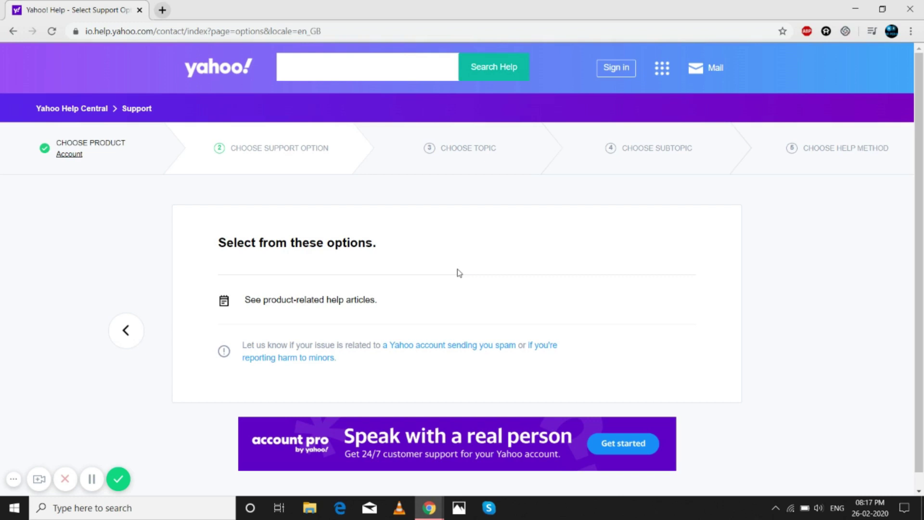
left_click(336, 302)
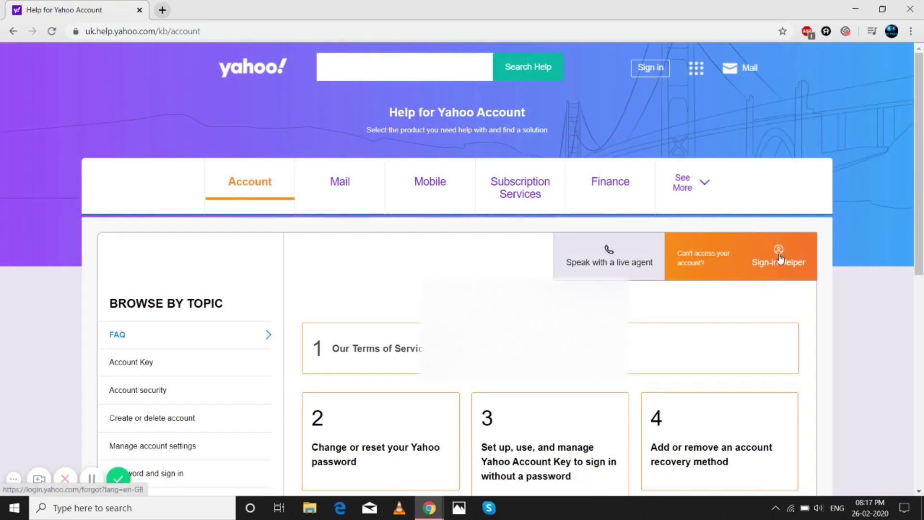
- Enter the corrected Yahoo address, with its last digit fixed, on the recovery page
left_click(780, 259)
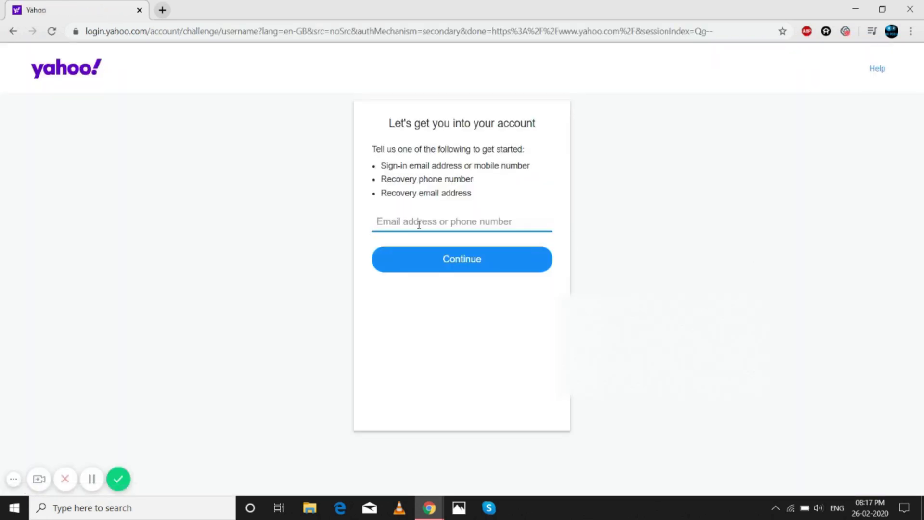
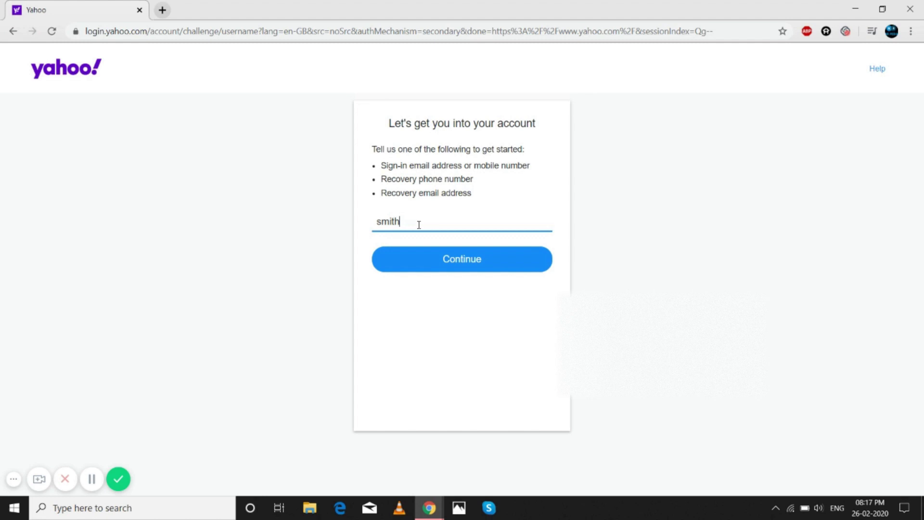
left_click(464, 266)
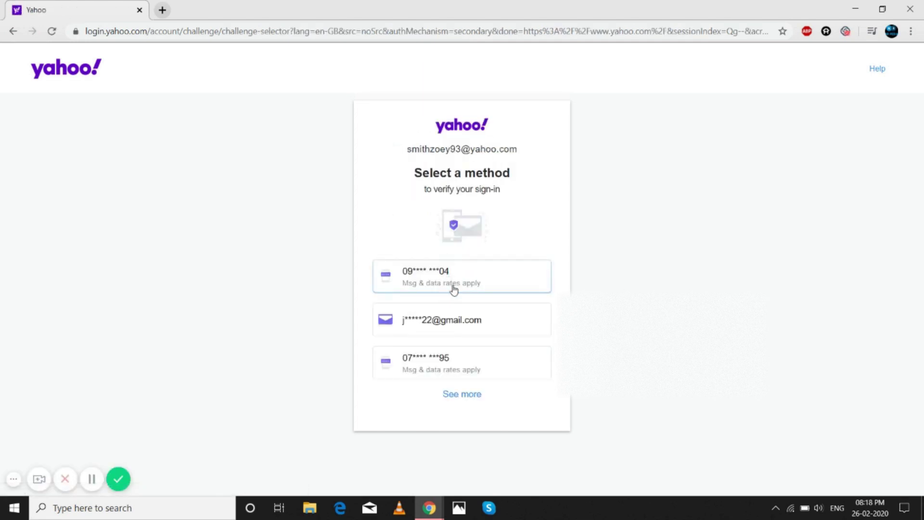
left_click(453, 327)
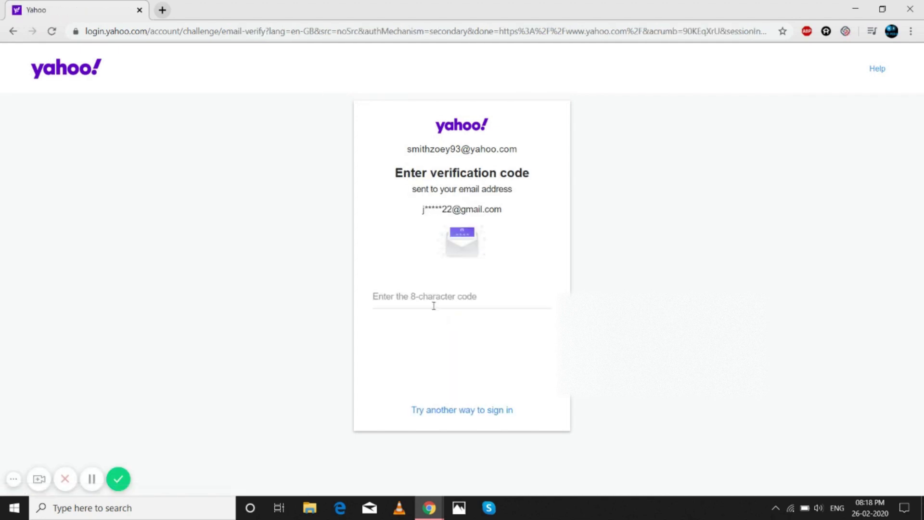
left_click(423, 300)
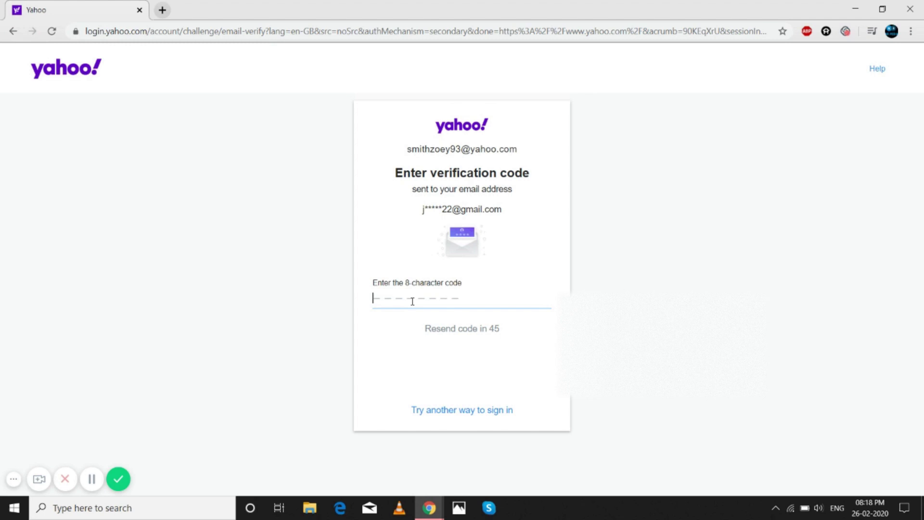
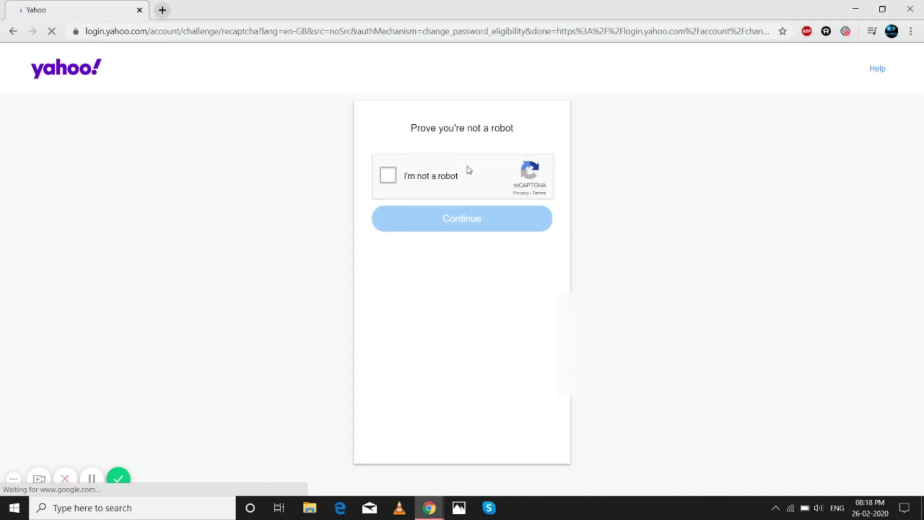
- Tick the 'I'm not a robot' reCAPTCHA and continue to the password form
left_click(389, 175)
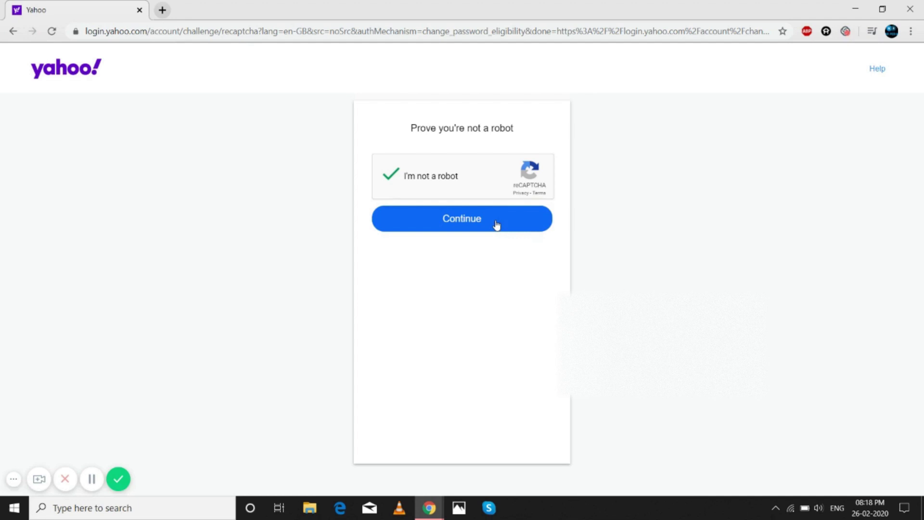
left_click(495, 219)
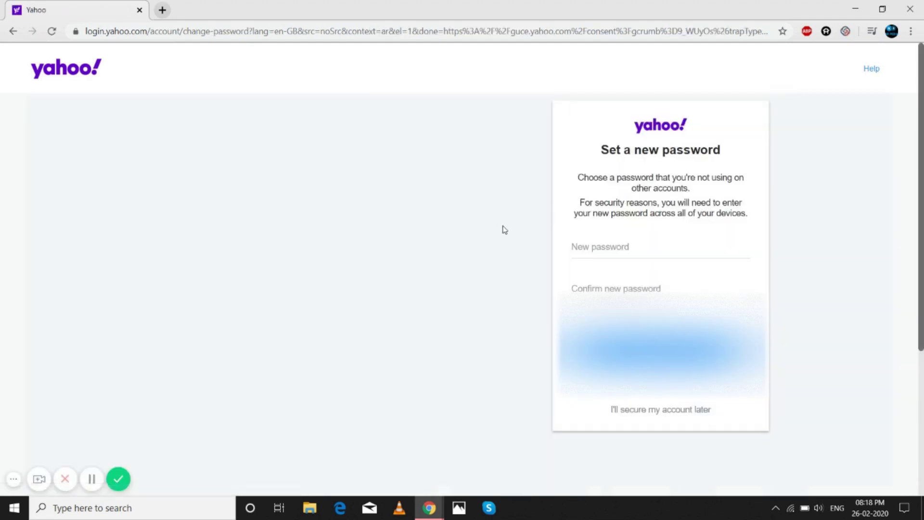
- Enter the new password in both New and Confirm password fields and submit
left_click(593, 247)
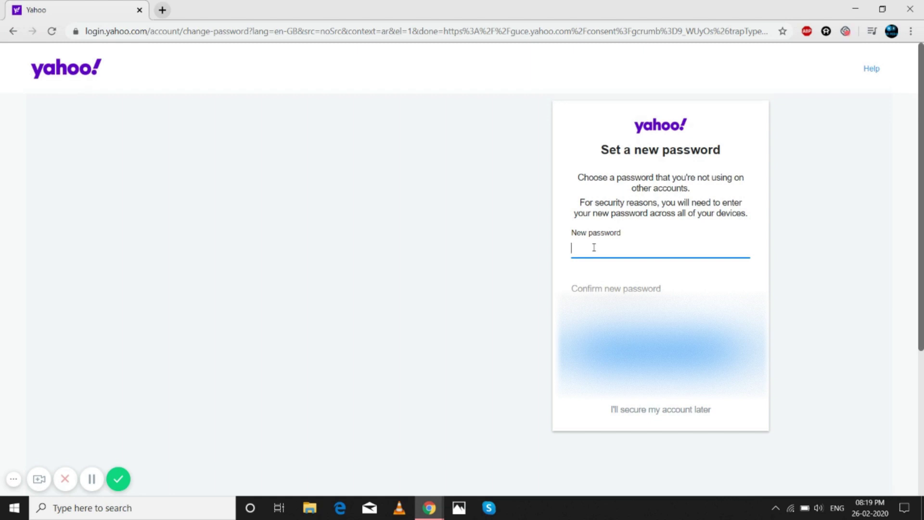
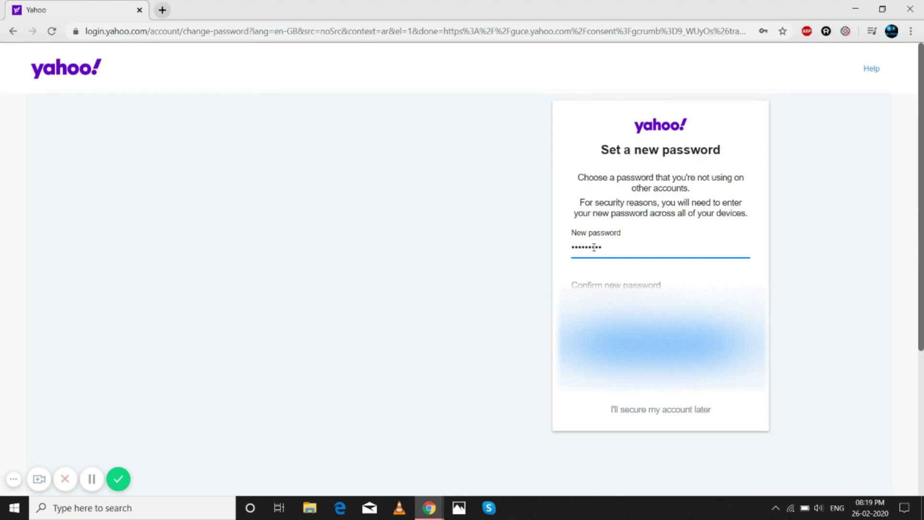
key("Tab")
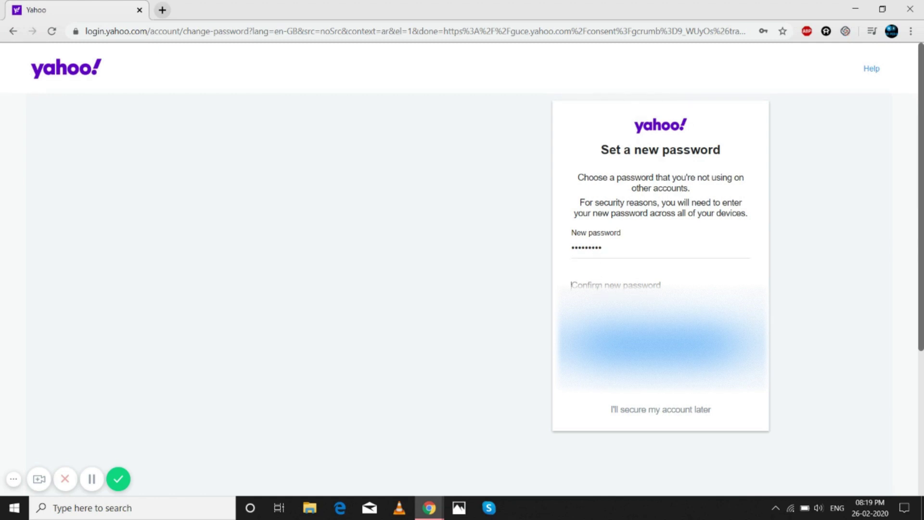
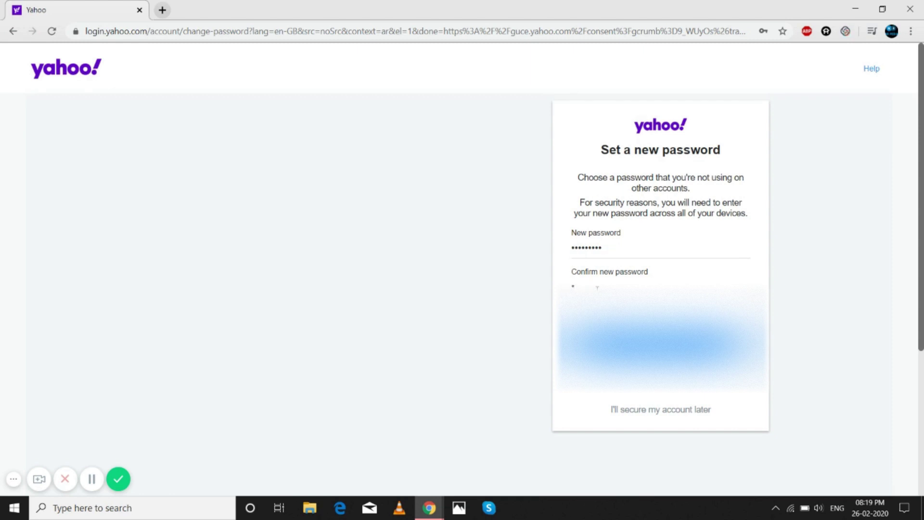
key("Return")
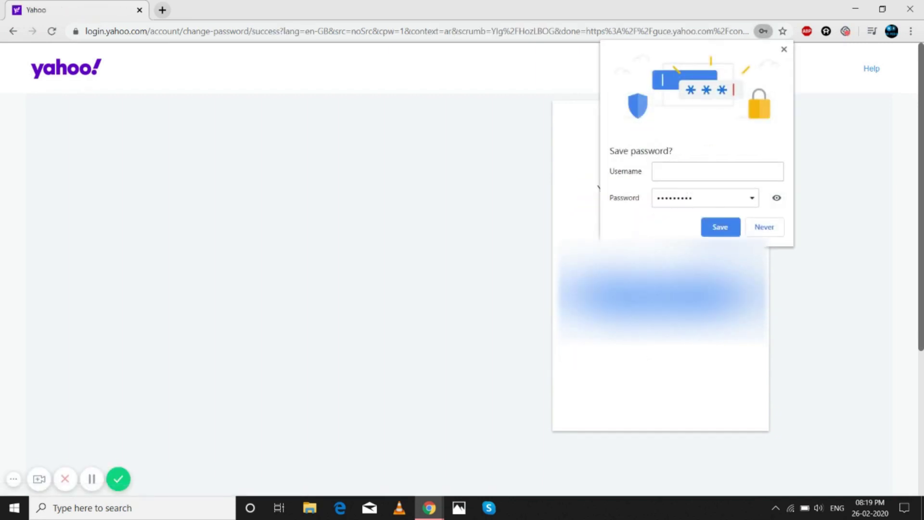
- Choose Never on Chrome's save-password prompt and accept recovery info with Looks good
left_click(768, 226)
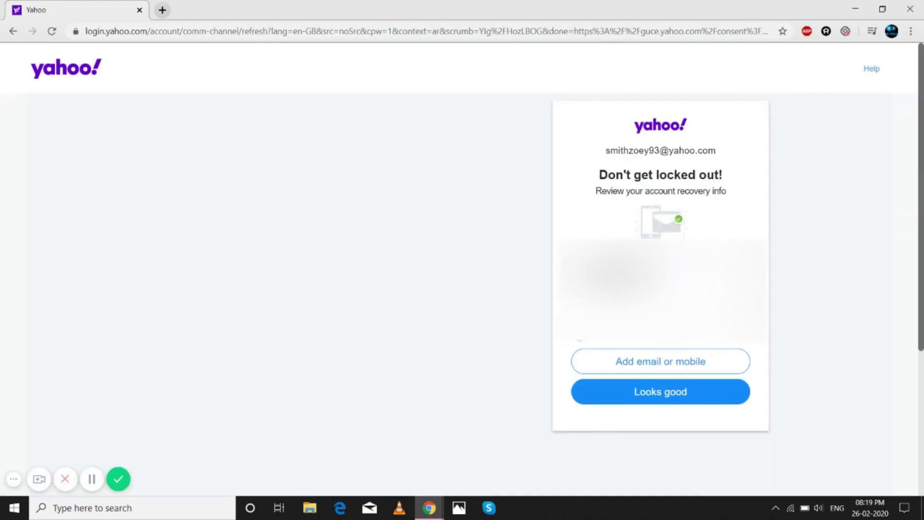
left_click(657, 394)
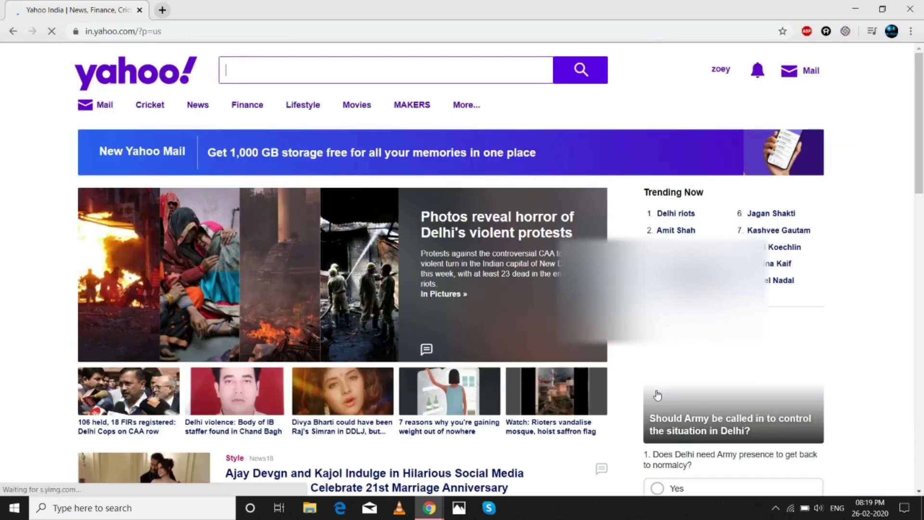
- Open the 'Password change for your Yahoo account' email in Mail and select its body text
left_click(810, 72)
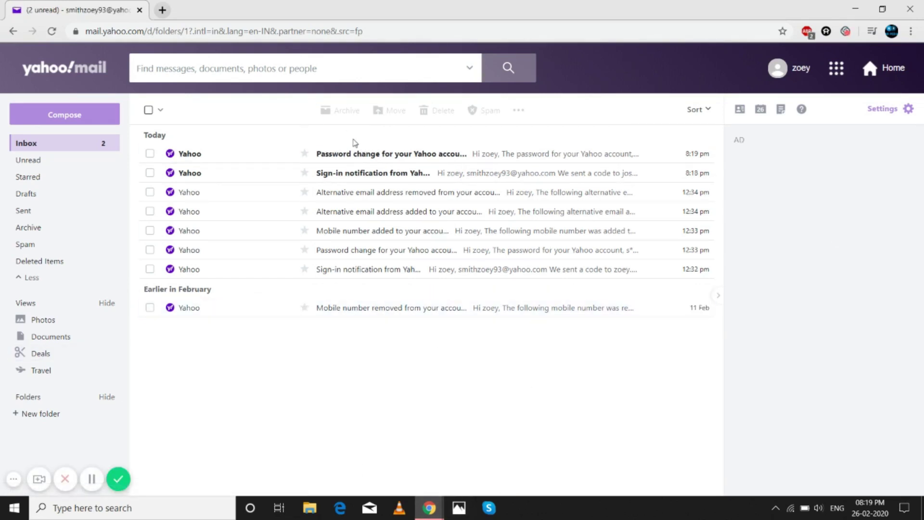
left_click(389, 155)
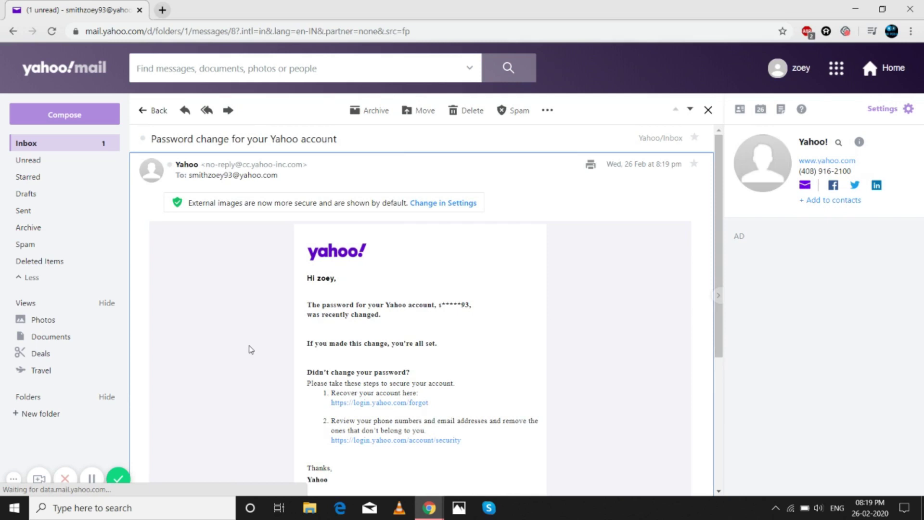
scroll(282, 295, "down", 2)
mouse_move(246, 197)
left_mouse_down()
mouse_move(495, 256)
mouse_move(502, 379)
left_mouse_up()
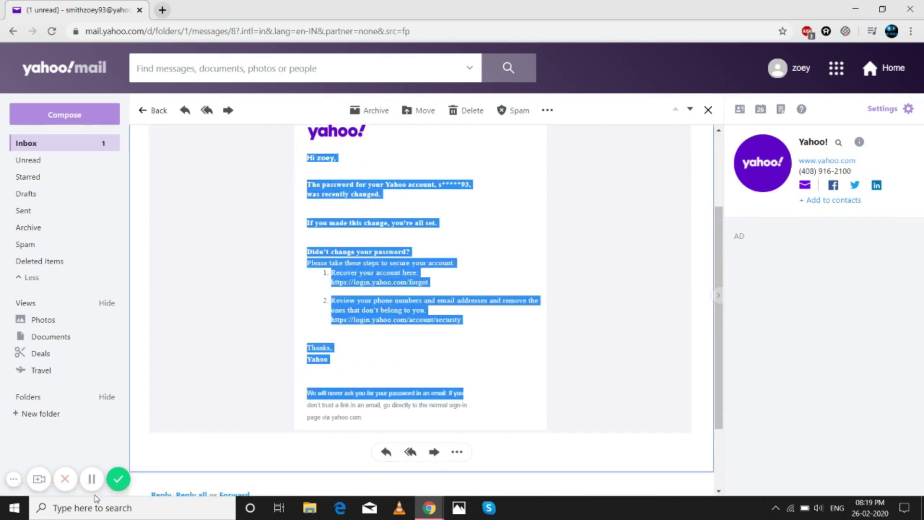